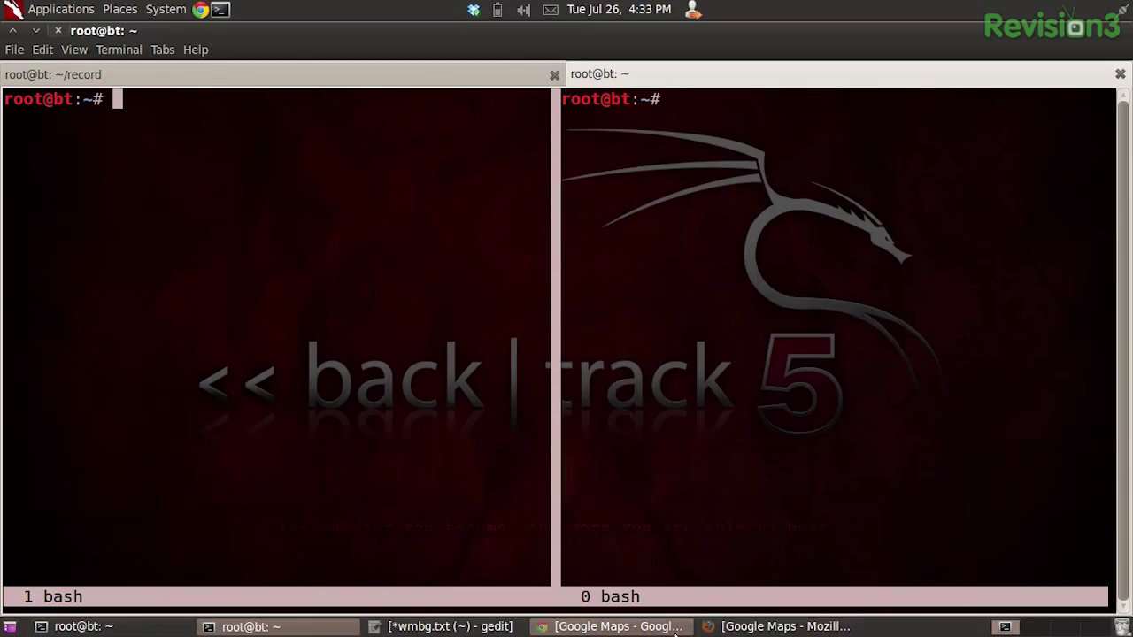
- Switch to Chrome, open wigle.net in a new tab of the maximized window, and log in with the account user name and password
{"action": "left_click", "coordinate": [664, 628]}
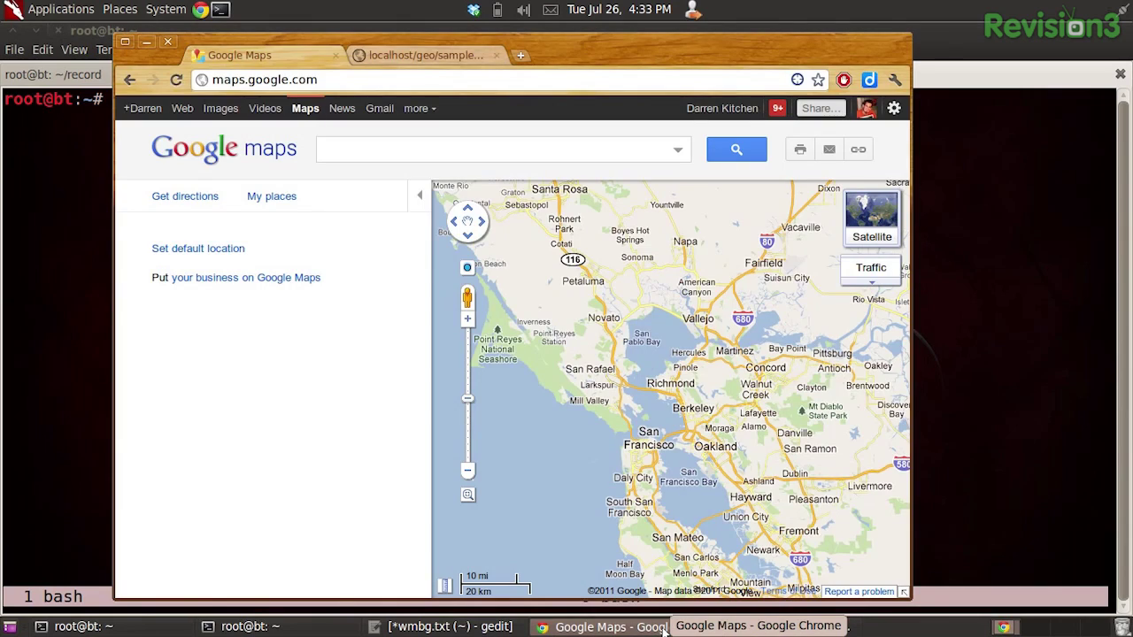
{"action": "key", "text": "ctrl+t"}
{"action": "type", "text": "wigle.net"}
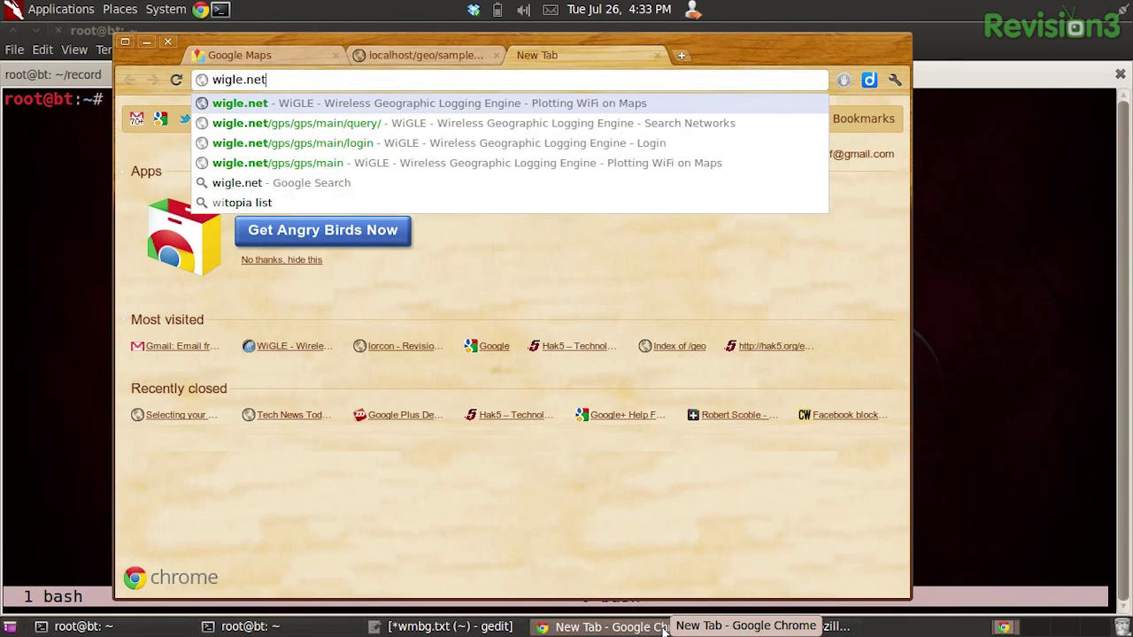
{"action": "key", "text": "Return"}
{"action": "left_click", "coordinate": [147, 41]}
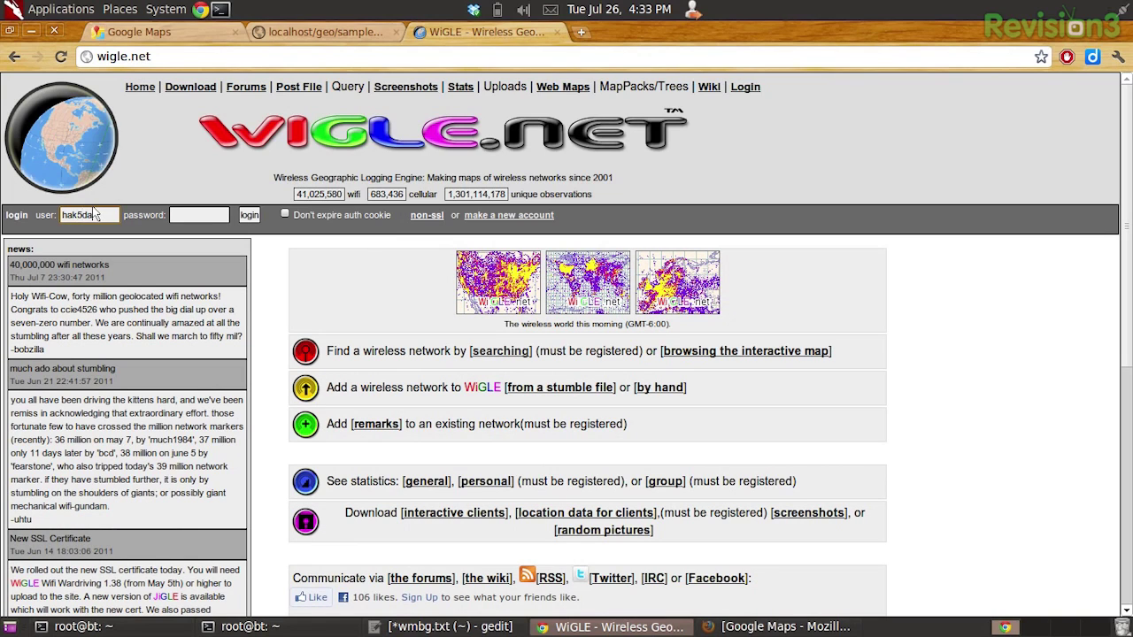
{"action": "key", "text": "Return"}
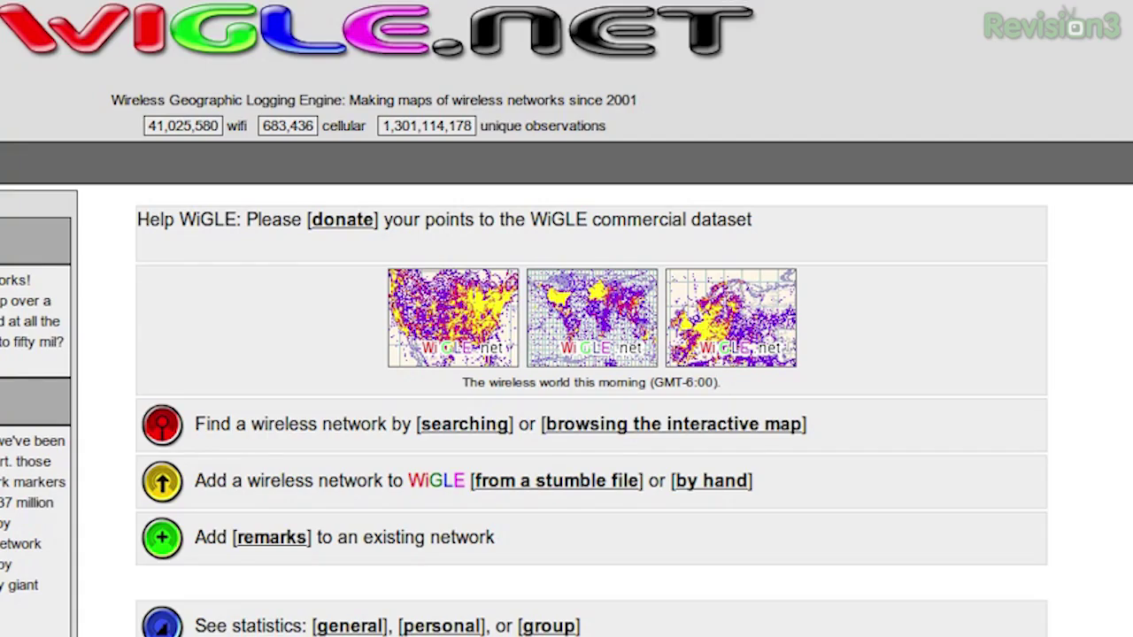
- Open WiGLE's wireless network search and query the database by street address, state and zip code
{"action": "scroll", "coordinate": [566, 318], "scroll_direction": "down", "scroll_amount": 3}
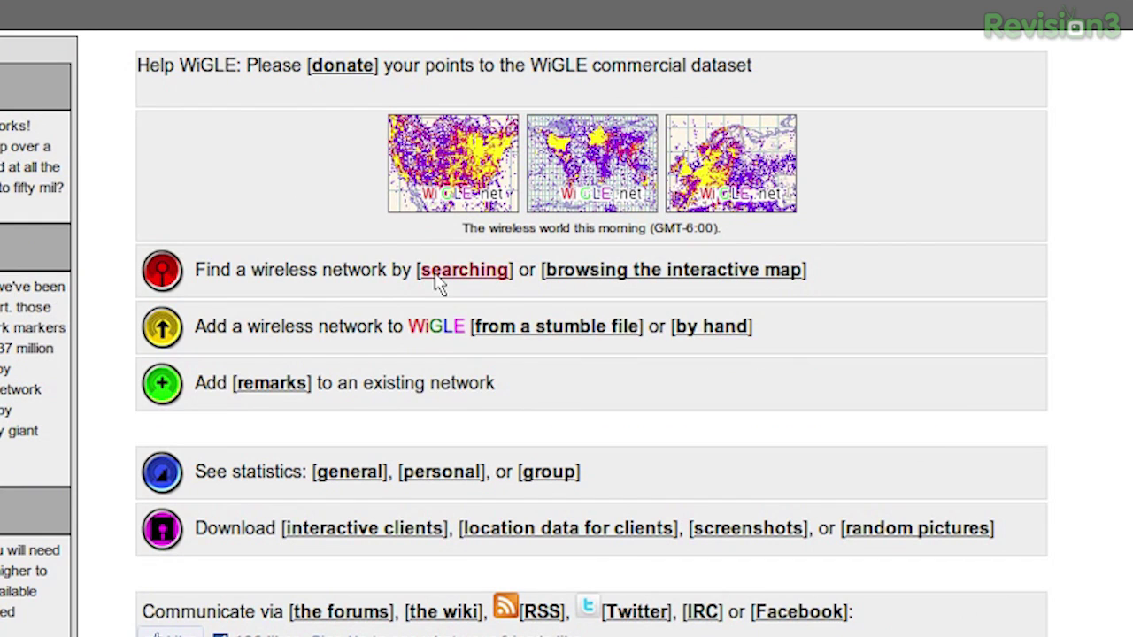
{"action": "left_click", "coordinate": [440, 285]}
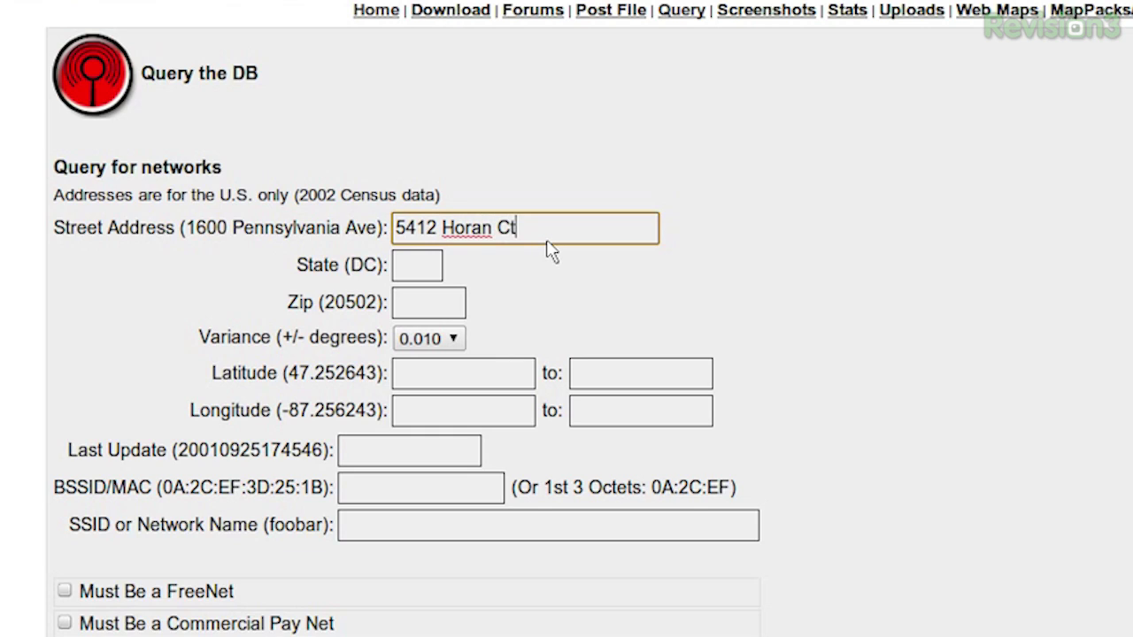
{"action": "key", "text": "Tab"}
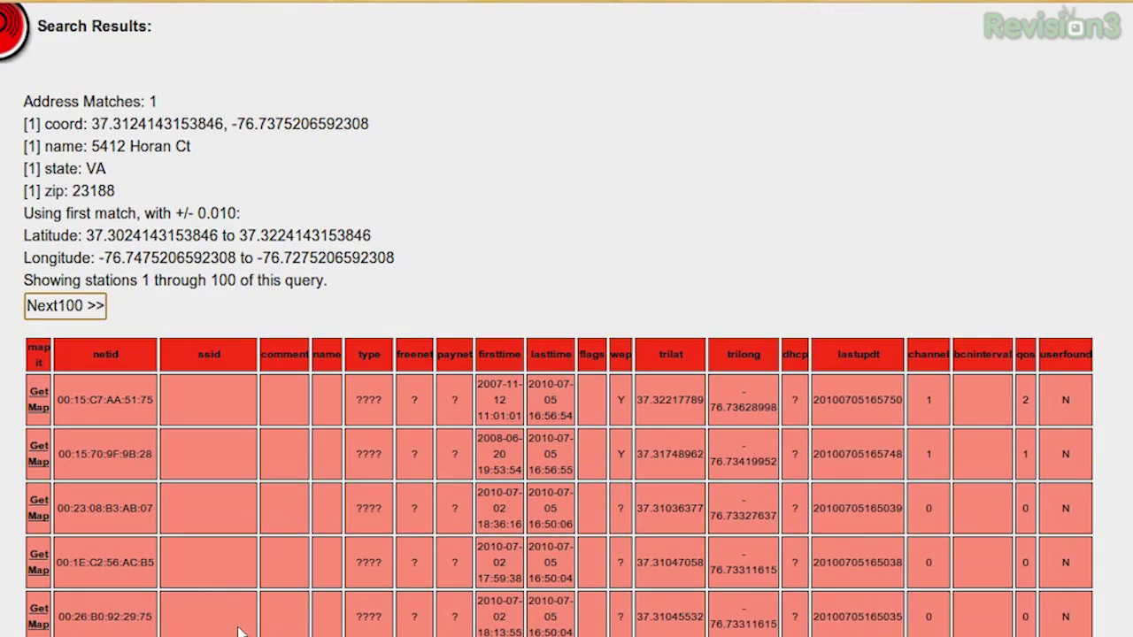
- Examine the WiGLE search results for network MAC addresses and SSIDs around the queried address
{"action": "scroll", "coordinate": [234, 629], "scroll_direction": "down", "scroll_amount": 2}
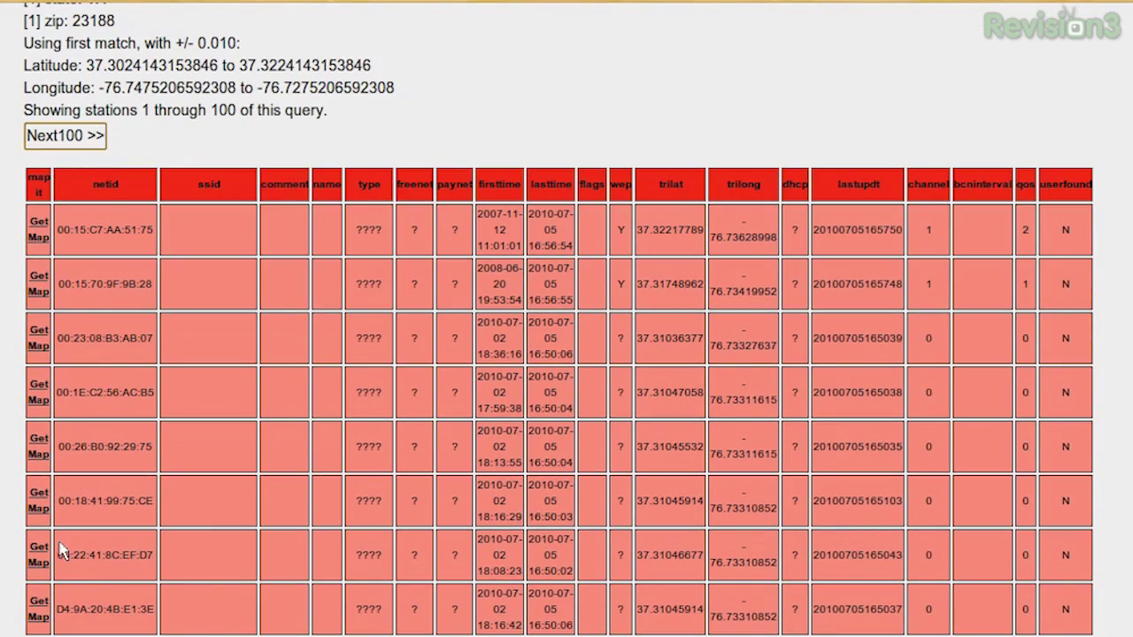
{"action": "scroll", "coordinate": [559, 354], "scroll_direction": "down", "scroll_amount": 10}
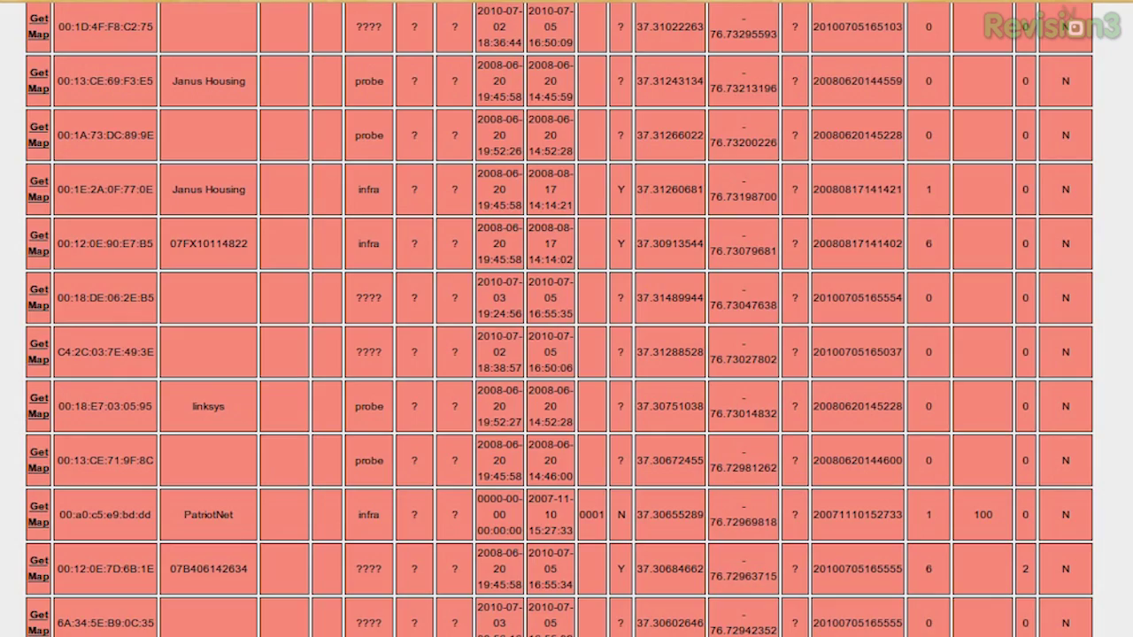
{"action": "scroll", "coordinate": [559, 354], "scroll_direction": "down", "scroll_amount": 6}
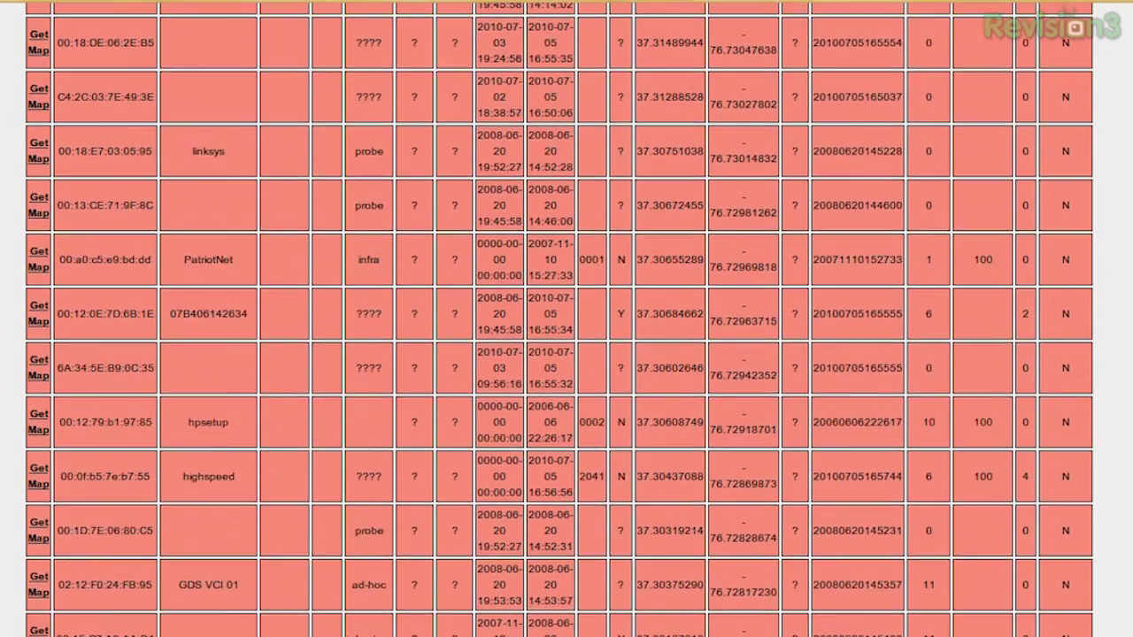
{"action": "scroll", "coordinate": [559, 354], "scroll_direction": "down", "scroll_amount": 8}
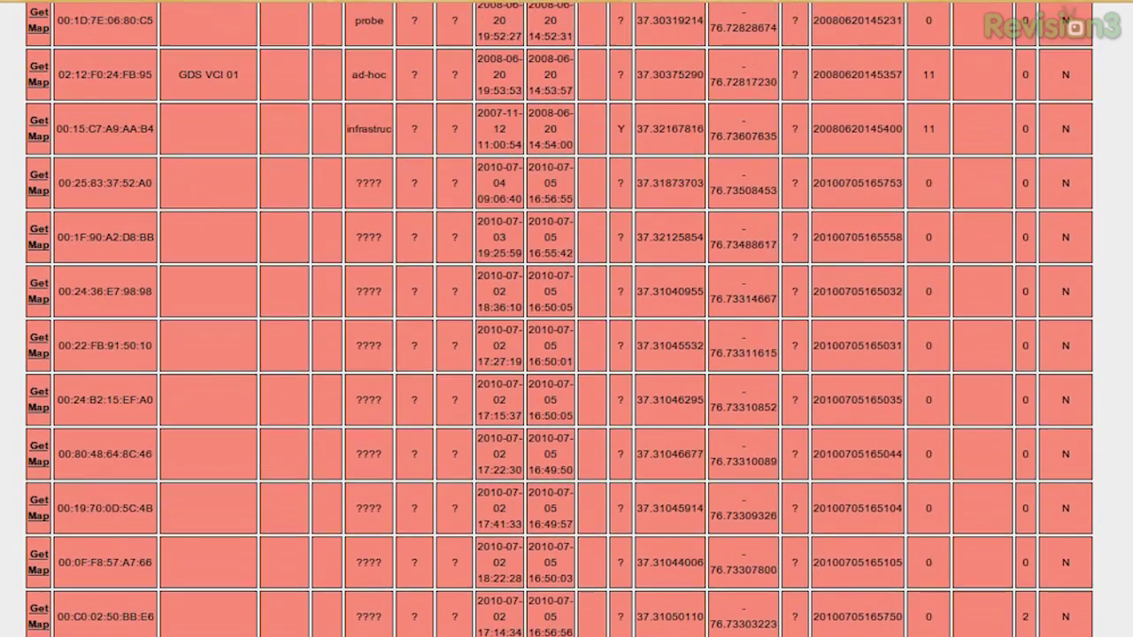
{"action": "scroll", "coordinate": [559, 354], "scroll_direction": "down", "scroll_amount": 2}
{"action": "scroll", "coordinate": [559, 355], "scroll_direction": "down", "scroll_amount": 10}
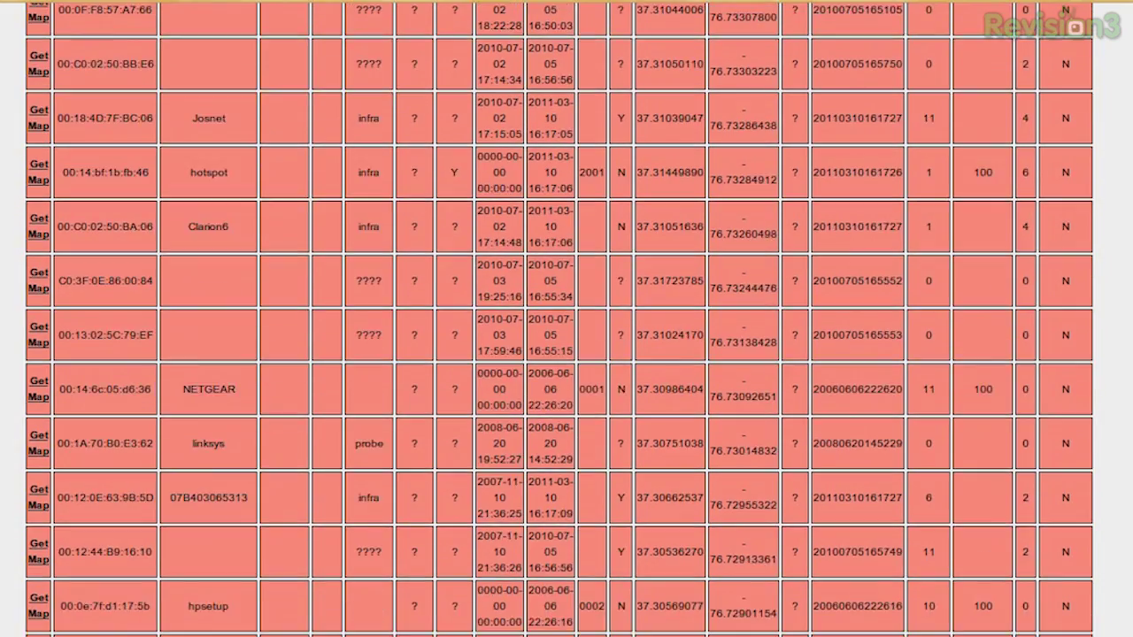
{"action": "scroll", "coordinate": [559, 354], "scroll_direction": "down", "scroll_amount": 20}
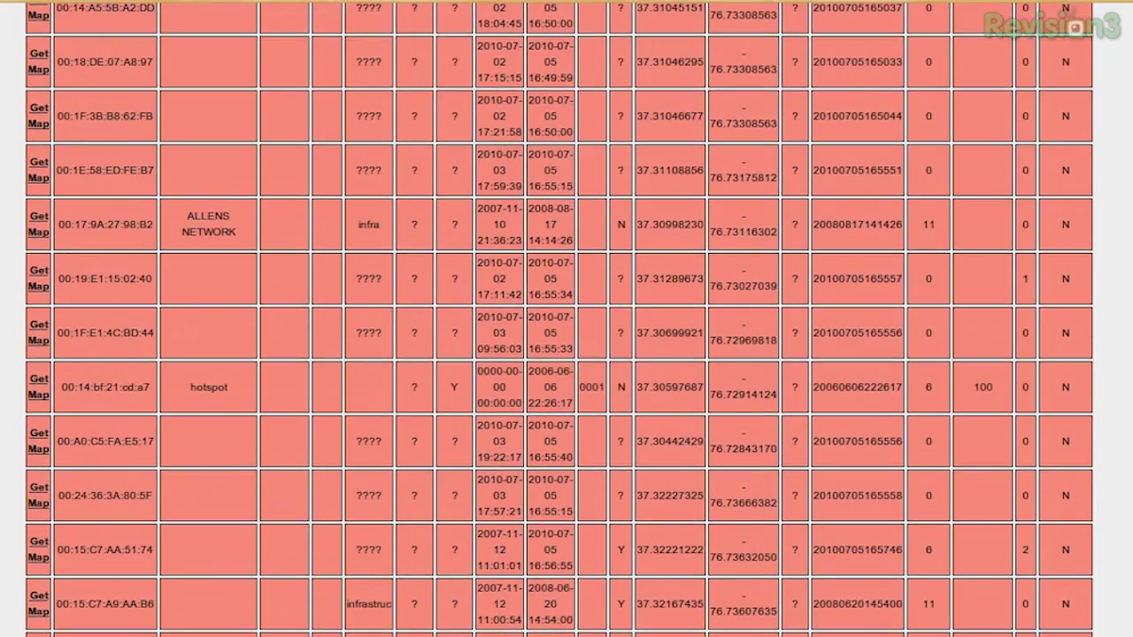
{"action": "scroll", "coordinate": [558, 354], "scroll_direction": "down", "scroll_amount": 12}
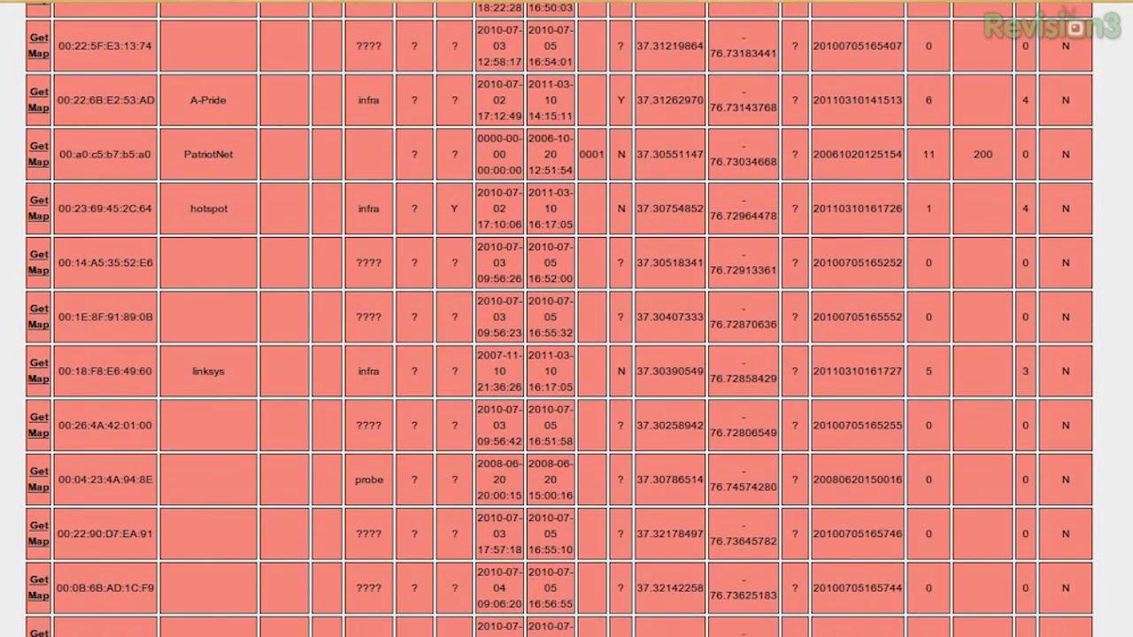
{"action": "scroll", "coordinate": [559, 354], "scroll_direction": "down", "scroll_amount": 9}
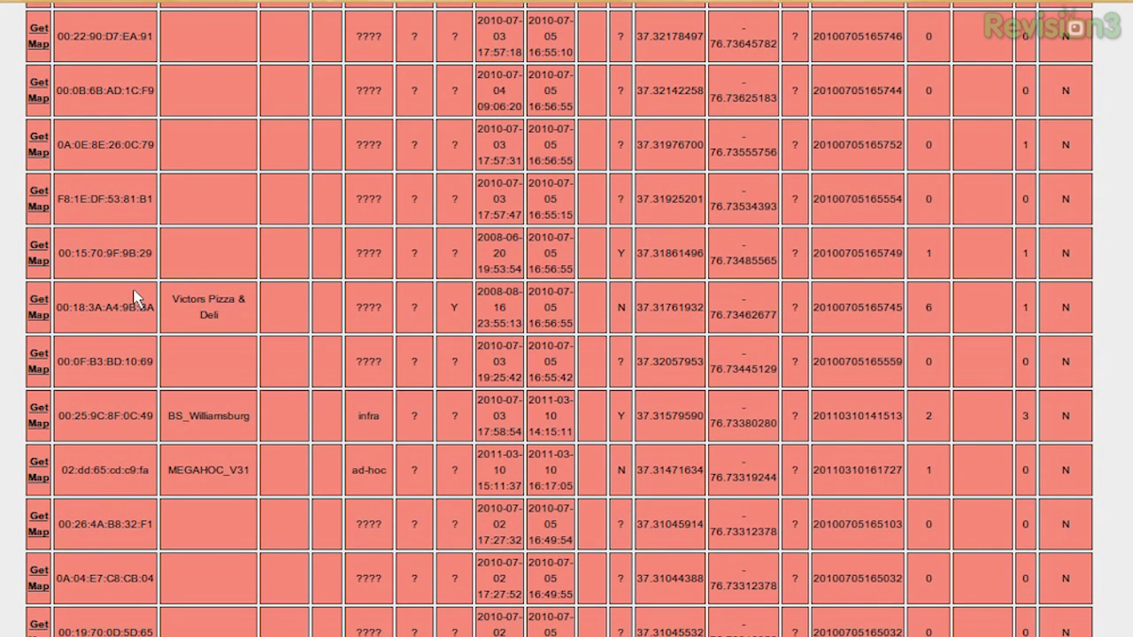
{"action": "scroll", "coordinate": [160, 303], "scroll_direction": "down", "scroll_amount": 20}
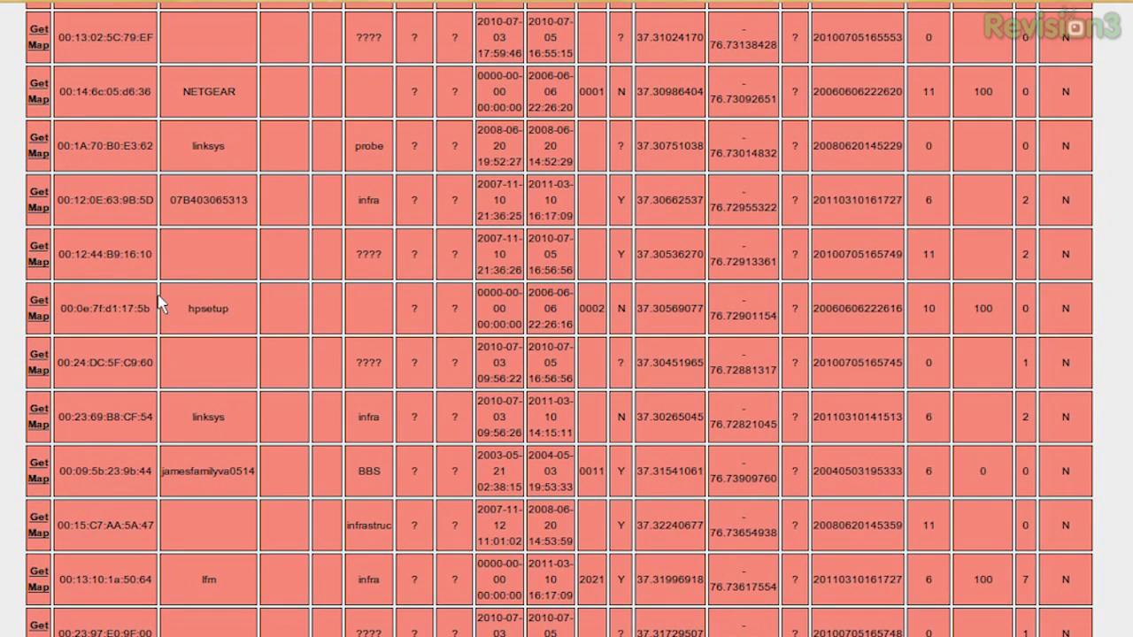
{"action": "scroll", "coordinate": [160, 302], "scroll_direction": "up", "scroll_amount": 20}
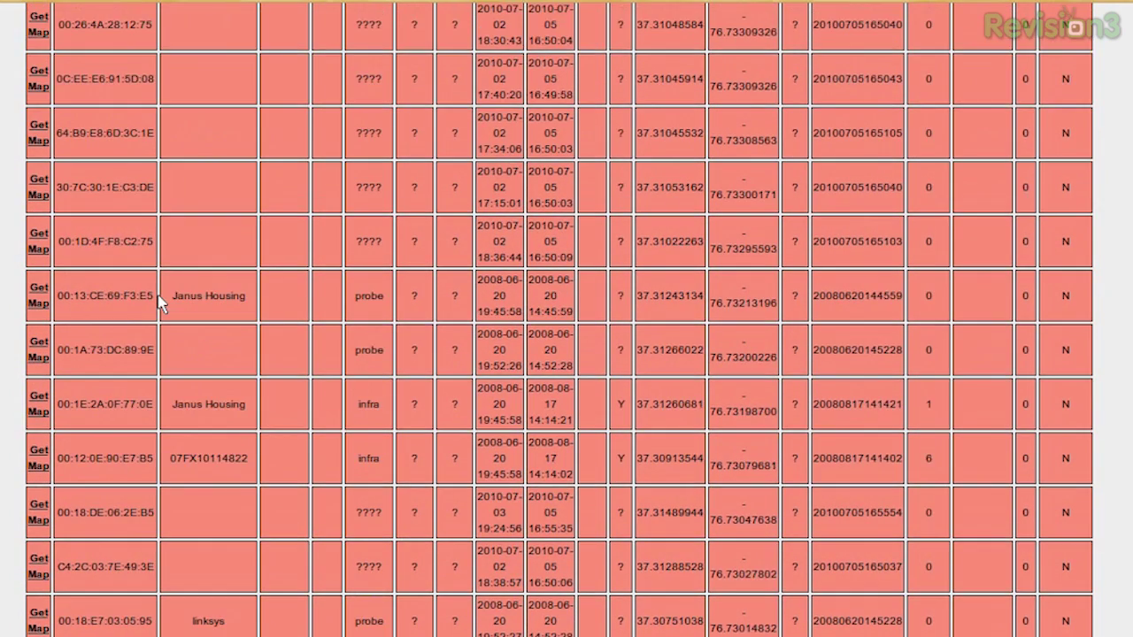
{"action": "scroll", "coordinate": [160, 303], "scroll_direction": "down", "scroll_amount": 6}
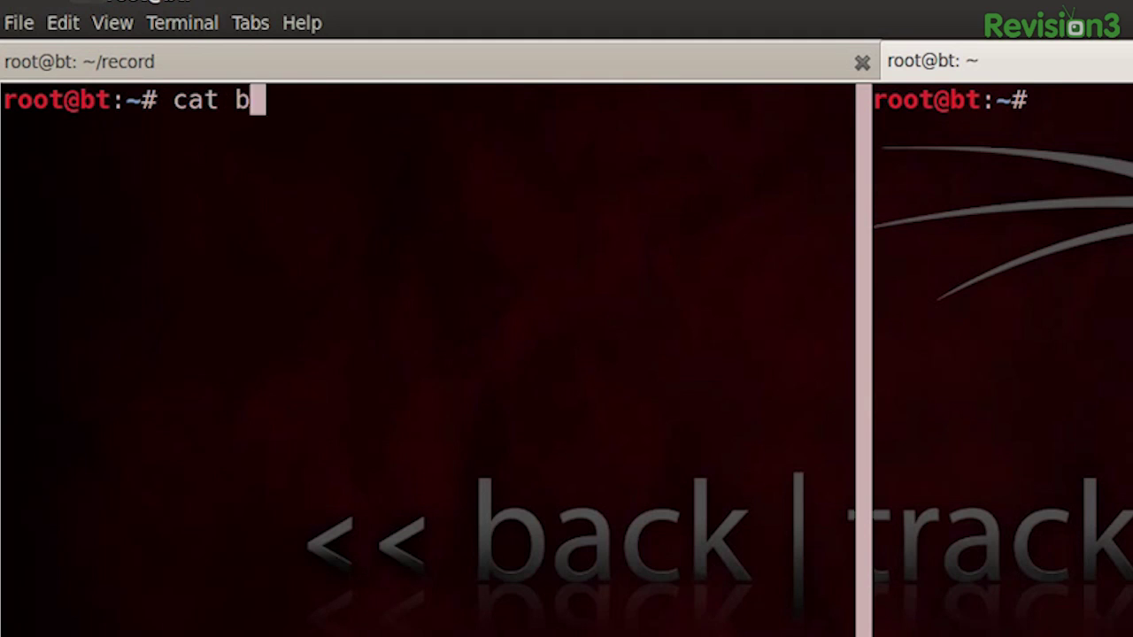
- Switch to the terminal and print the MAC and SSID list with cat wmbg.txt
{"action": "type", "text": "txt"}
{"action": "key", "text": "Return"}
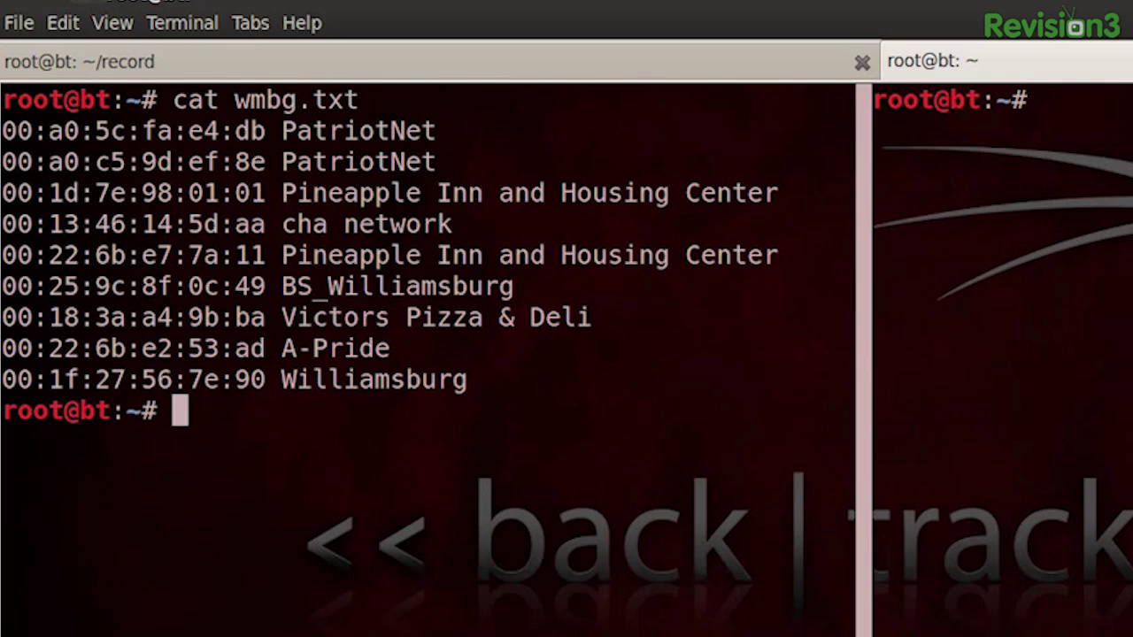
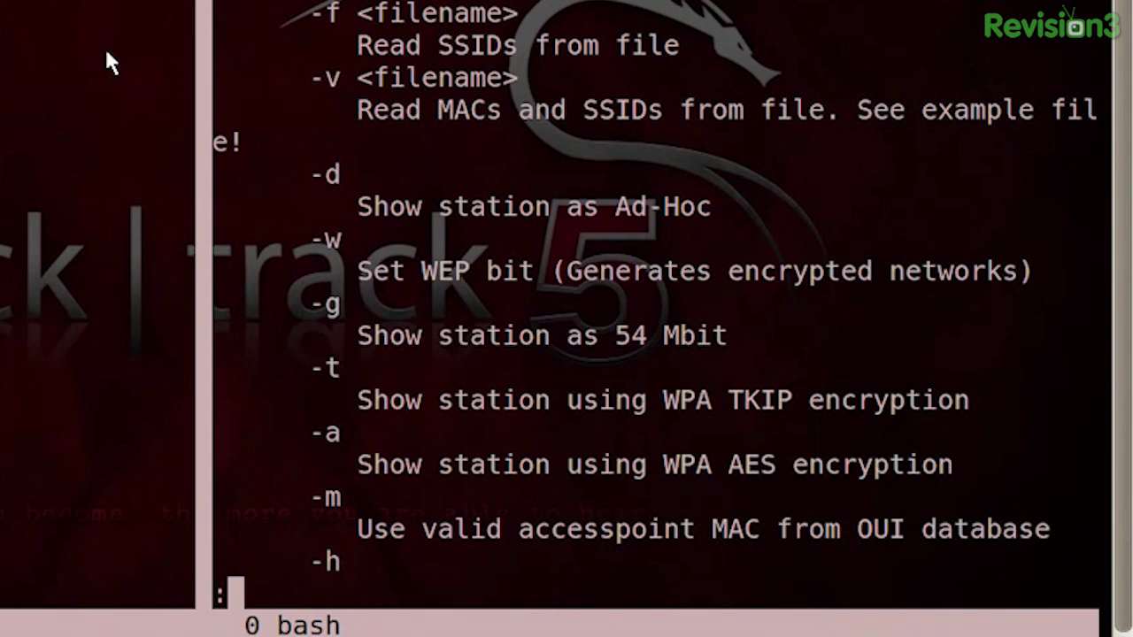
- Review the mdk3 help, highlighting the -v option that reads MACs and SSIDs from a file
{"action": "left_click_drag", "start_coordinate": [318, 76], "coordinate": [1005, 127]}
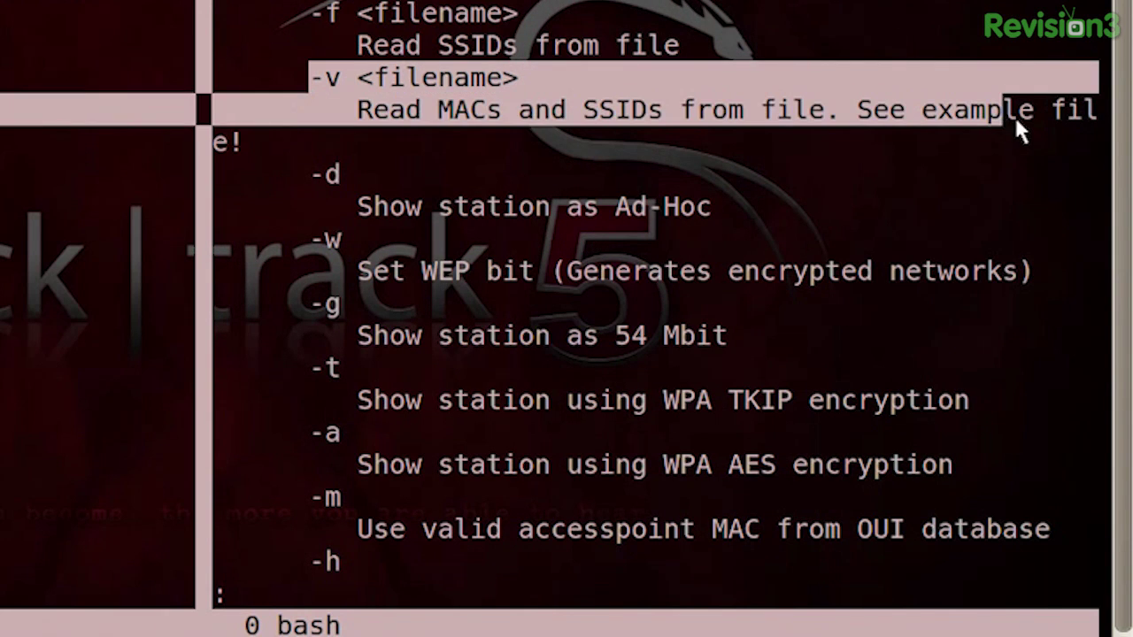
{"action": "left_click", "coordinate": [161, 123]}
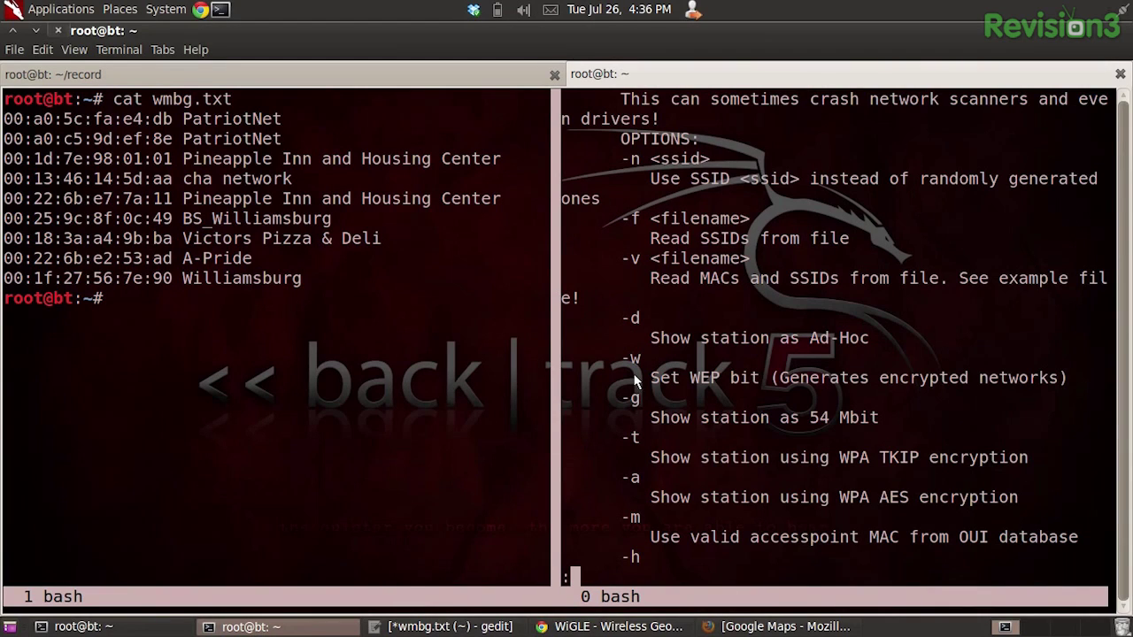
{"action": "scroll", "coordinate": [649, 302], "scroll_direction": "down", "scroll_amount": 2}
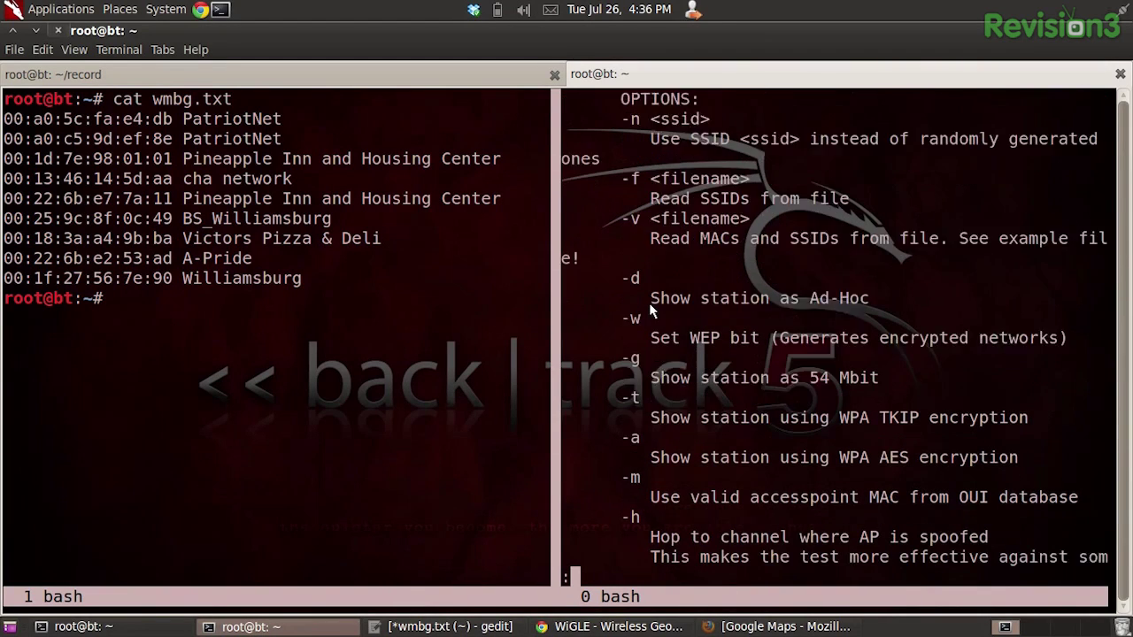
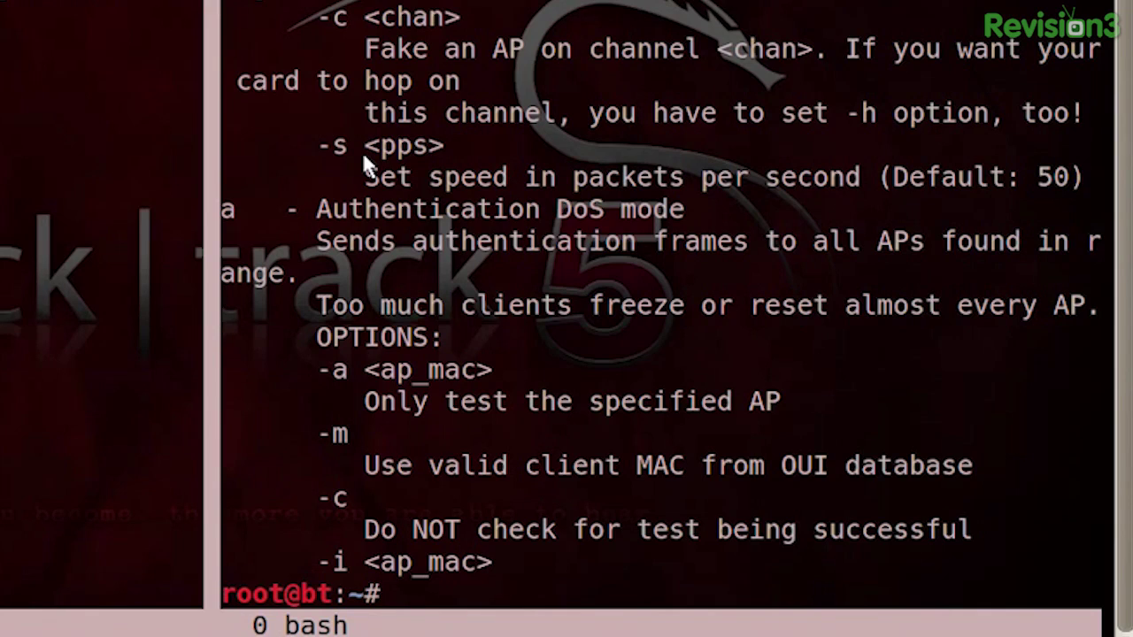
- Enter the command mdk3 mon0 b -v wmbg.txt and highlight the first Pineapple Inn and Housing Center MAC address in the list
{"action": "type", "text": "mdk3 --fullhelp | less"}
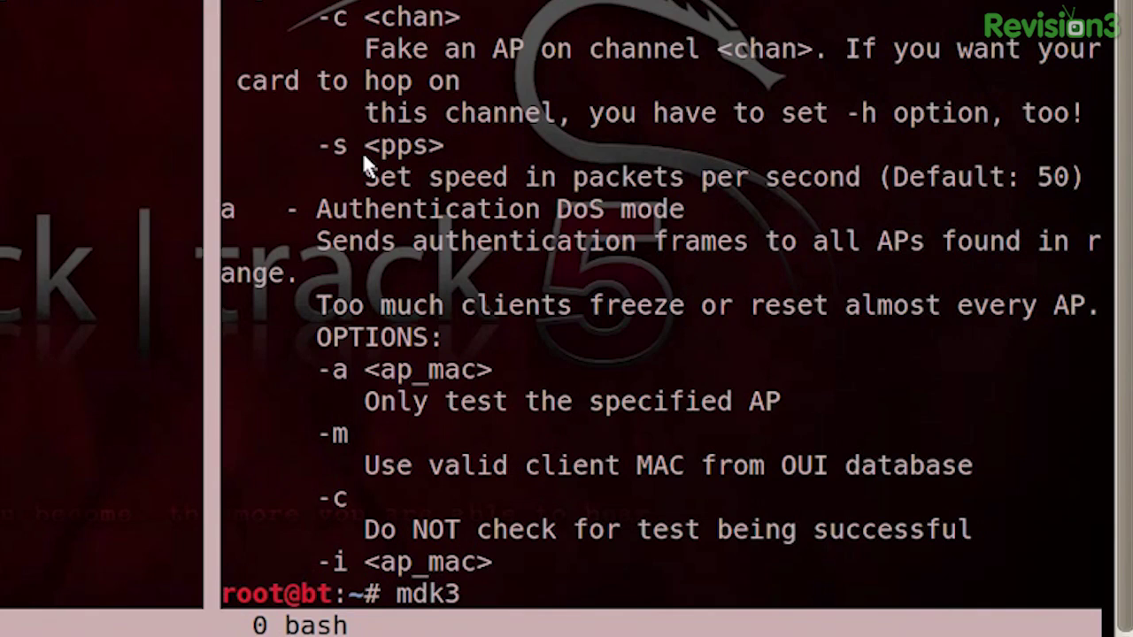
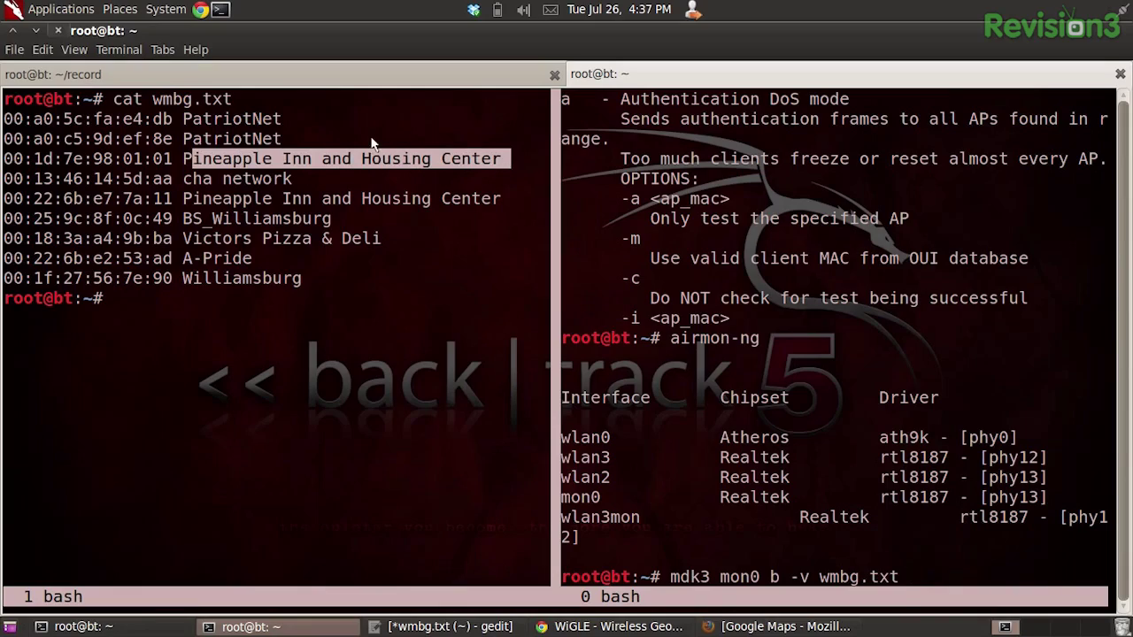
{"action": "left_click_drag", "start_coordinate": [7, 157], "coordinate": [158, 163]}
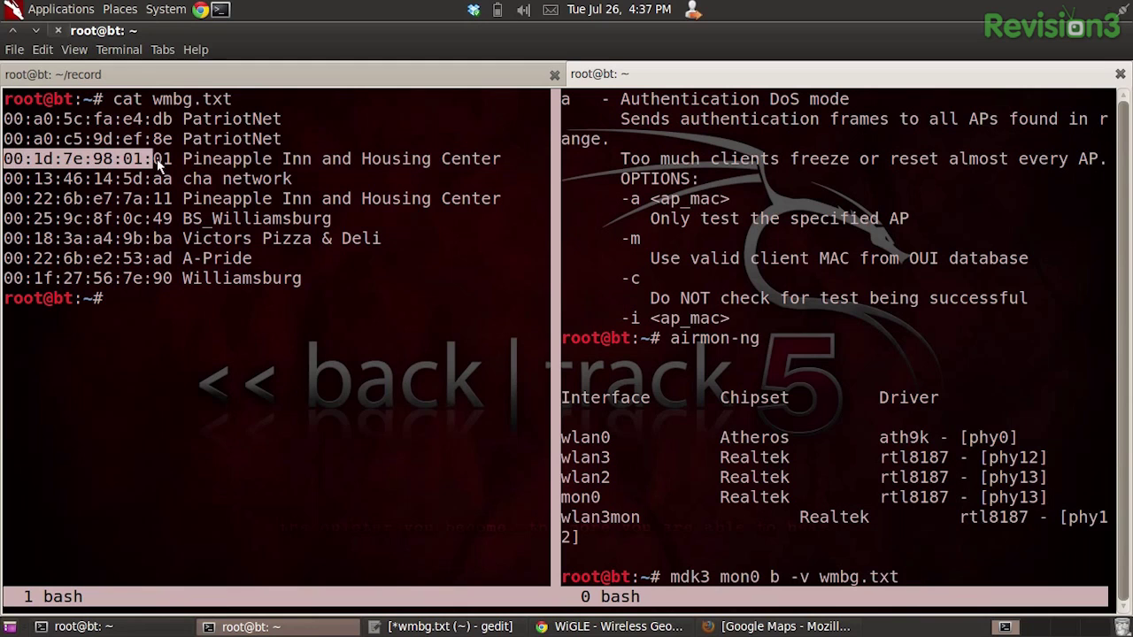
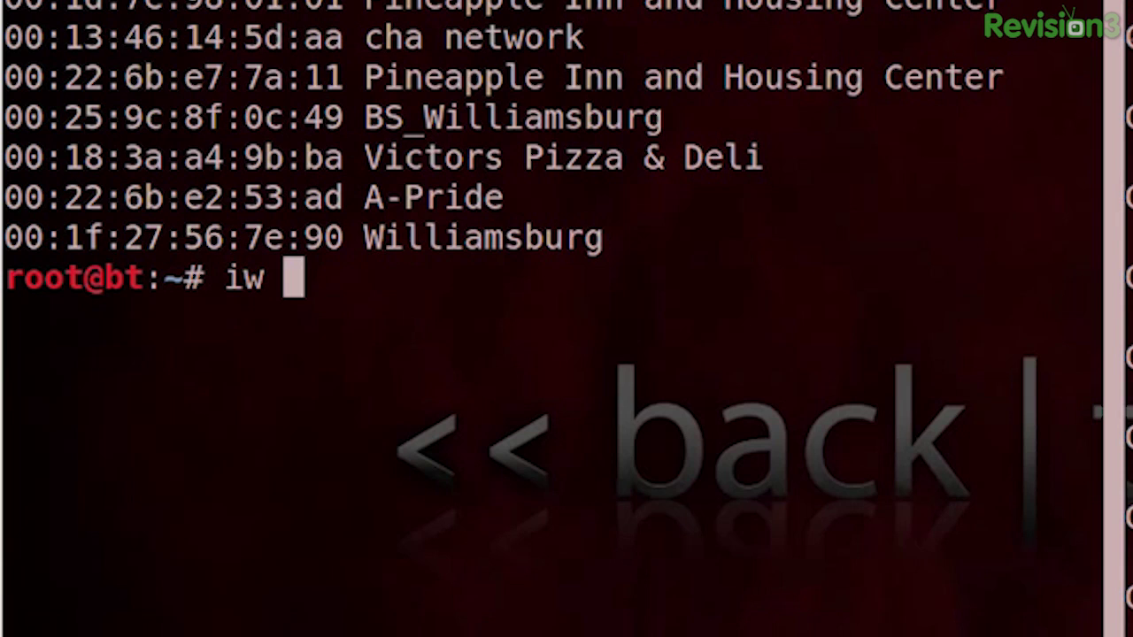
{"action": "type", "text": "wlan2"}
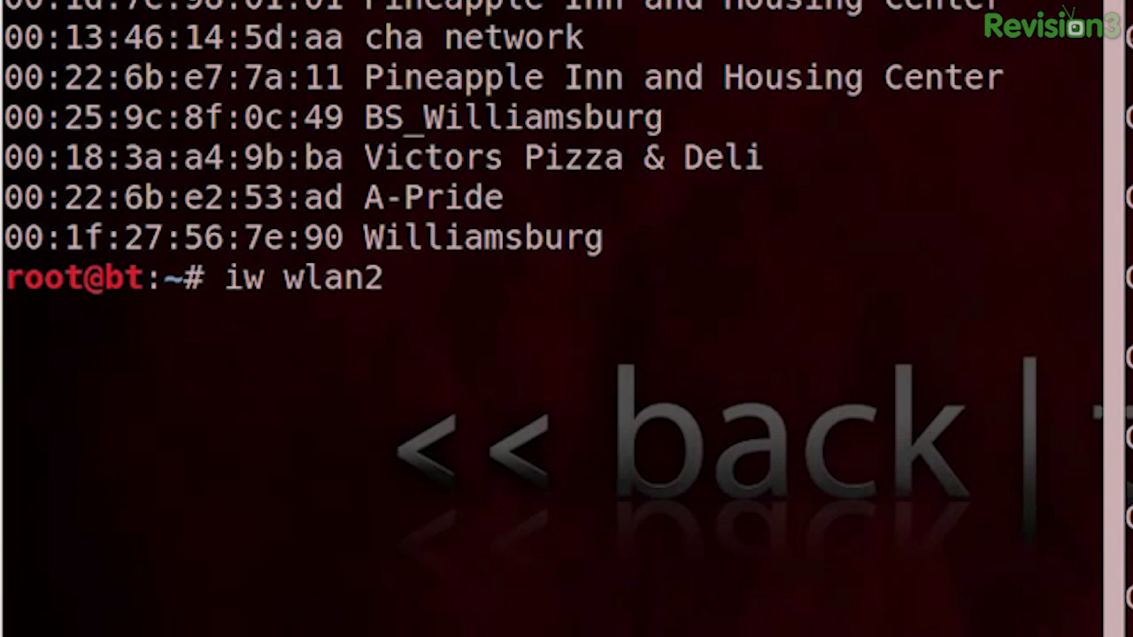
{"action": "key", "text": "BackSpace"}
{"action": "key", "text": "BackSpace"}
{"action": "type", "text": "3 list"}
{"action": "key", "text": "BackSpace"}
{"action": "key", "text": "BackSpace"}
{"action": "key", "text": "BackSpace"}
{"action": "key", "text": "BackSpace"}
{"action": "key", "text": "BackSpace"}
{"action": "key", "text": "BackSpace"}
{"action": "key", "text": "BackSpace"}
{"action": "key", "text": "BackSpace"}
{"action": "key", "text": "BackSpace"}
{"action": "key", "text": "BackSpace"}
{"action": "key", "text": "BackSpace"}
{"action": "key", "text": "BackSpace"}
{"action": "key", "text": "BackSpace"}
{"action": "key", "text": "BackSpace"}
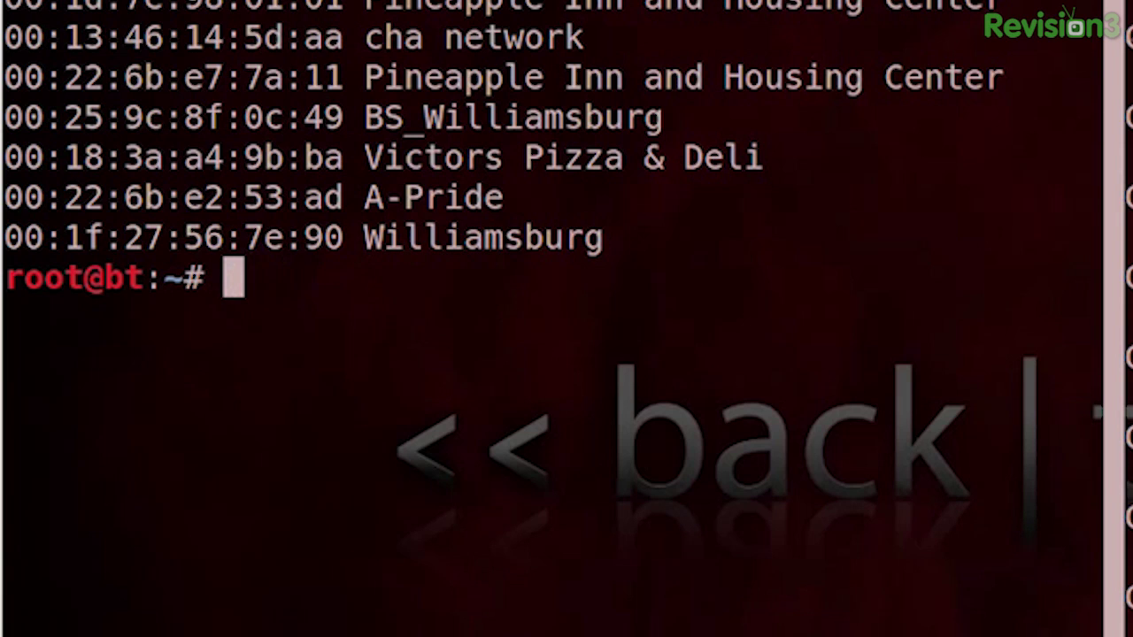
- Recall the earlier command iwlist wlan3 scan | grep ESSID and place the cursor at its pipe character
{"action": "key", "text": "Up"}
{"action": "key", "text": "Up"}
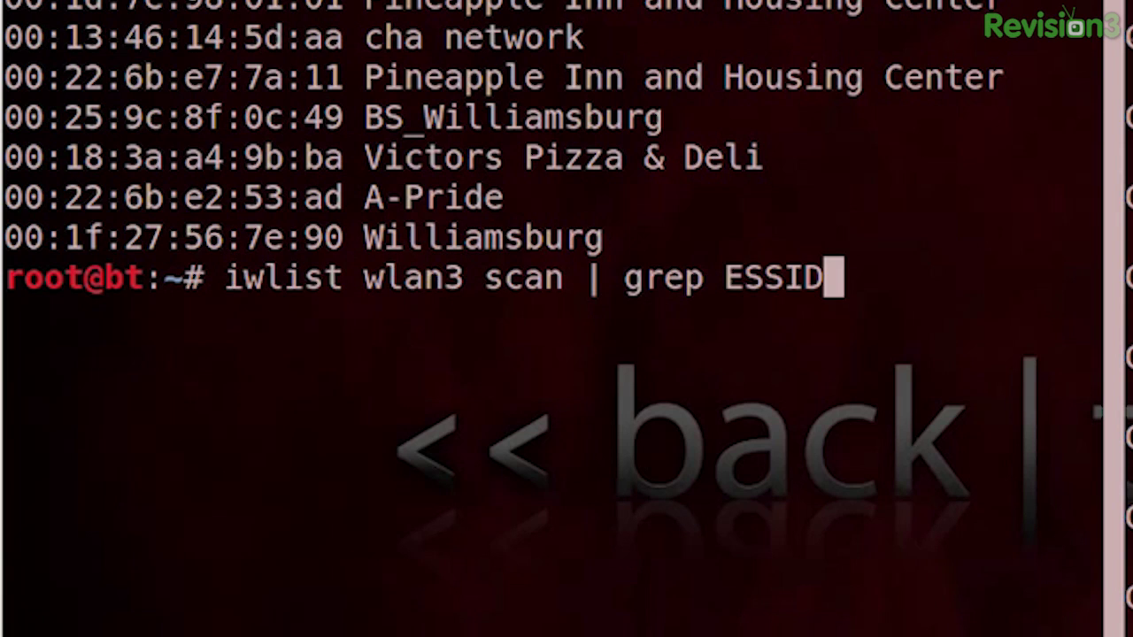
{"action": "key", "text": "Left"}
{"action": "key", "text": "Left"}
{"action": "key", "text": "Left"}
{"action": "key", "text": "Left"}
{"action": "key", "text": "Left"}
{"action": "key", "text": "Left"}
{"action": "key", "text": "Left"}
{"action": "key", "text": "Left"}
{"action": "key", "text": "Left"}
{"action": "key", "text": "Left"}
{"action": "key", "text": "Left"}
{"action": "key", "text": "Left"}
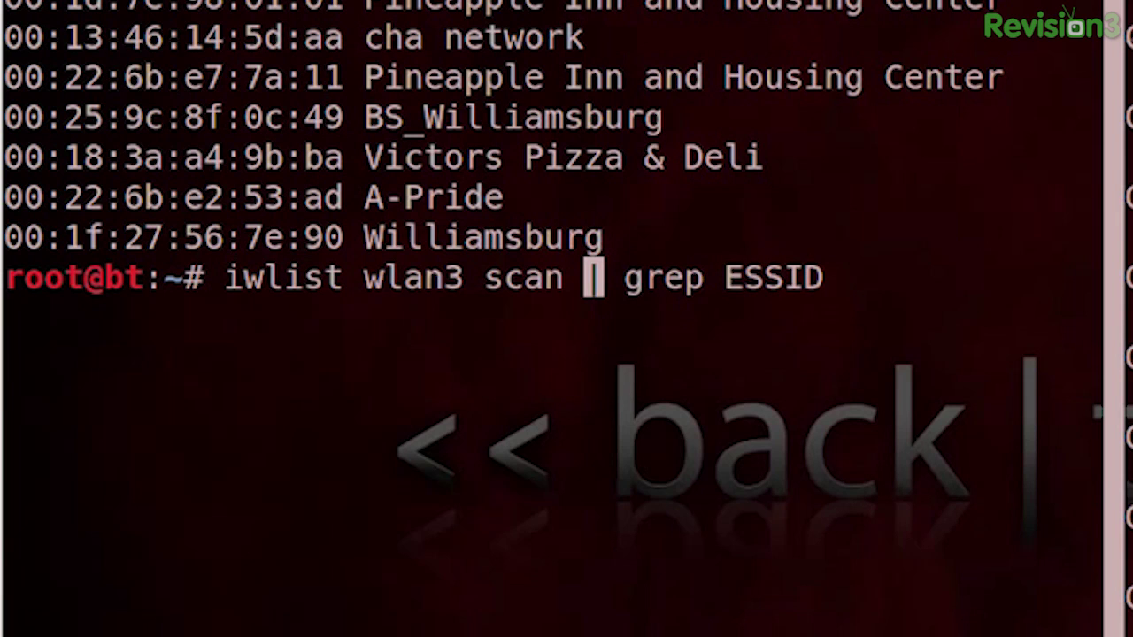
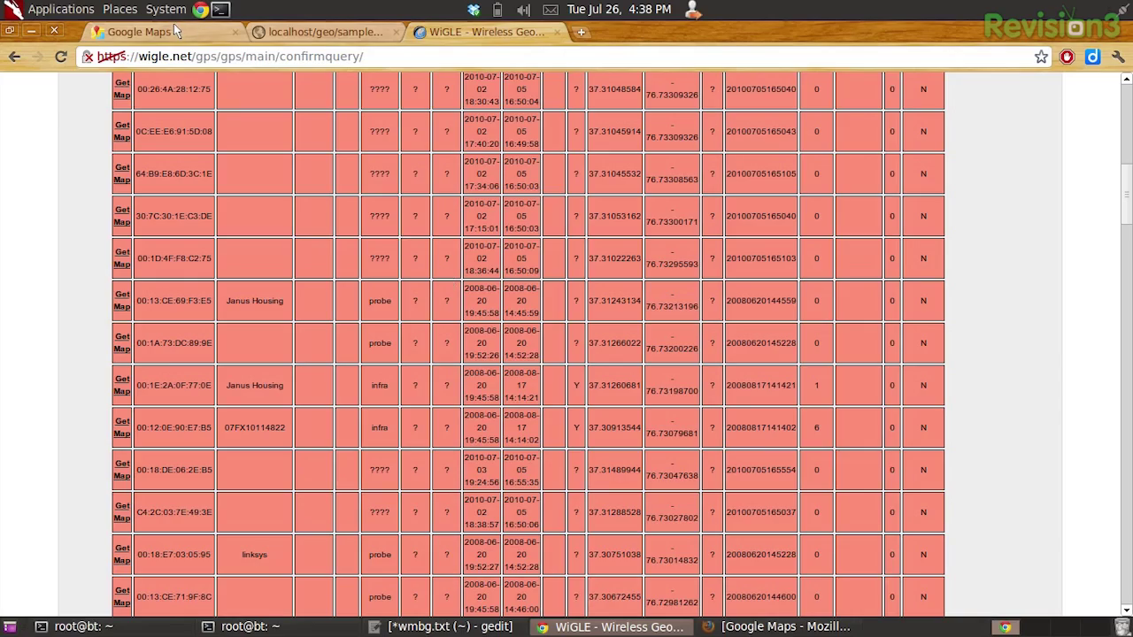
- Switch to Google Maps in Chrome and request the map's current location
{"action": "left_click", "coordinate": [174, 27]}
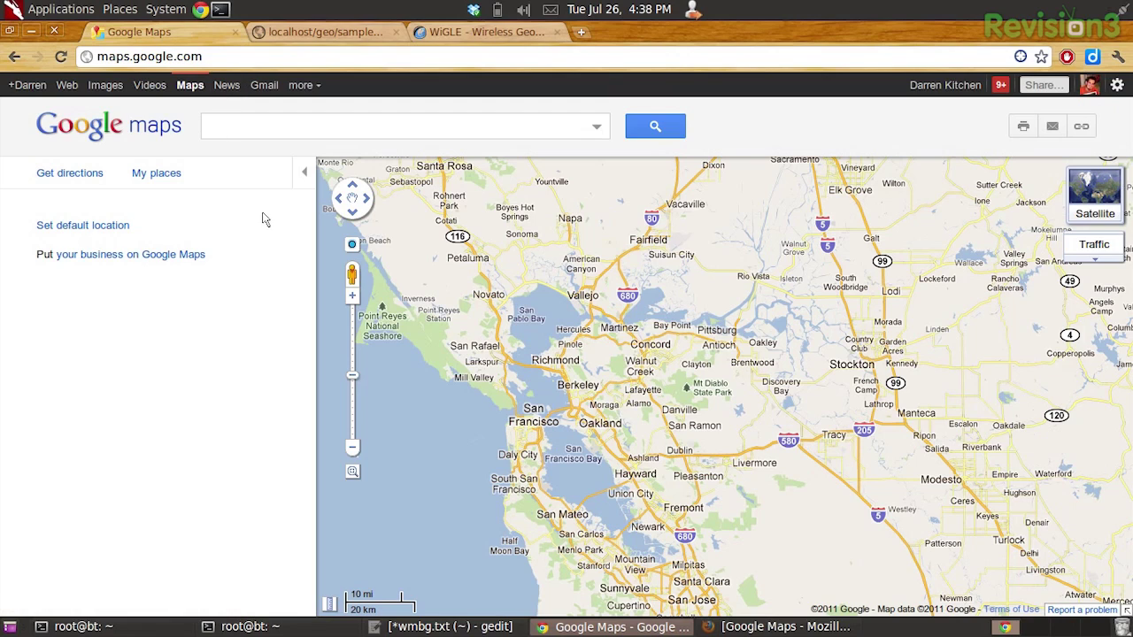
{"action": "left_click", "coordinate": [353, 246]}
{"action": "left_click", "coordinate": [352, 246]}
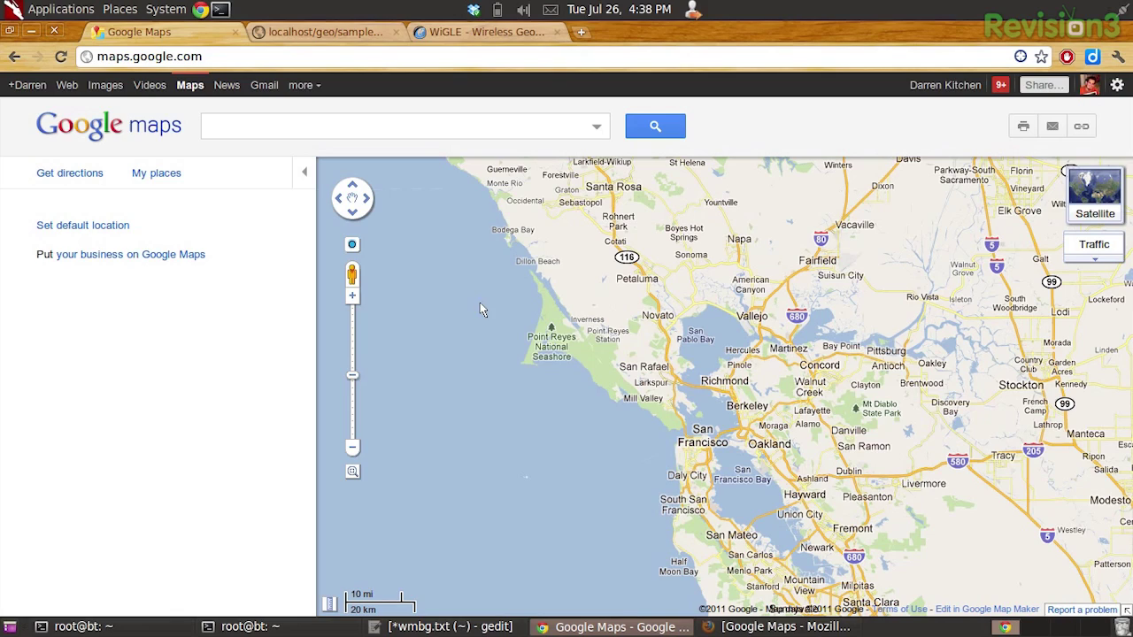
- Move the map away to the eastern United States and request the current location again
{"action": "scroll", "coordinate": [499, 304], "scroll_direction": "down", "scroll_amount": 4}
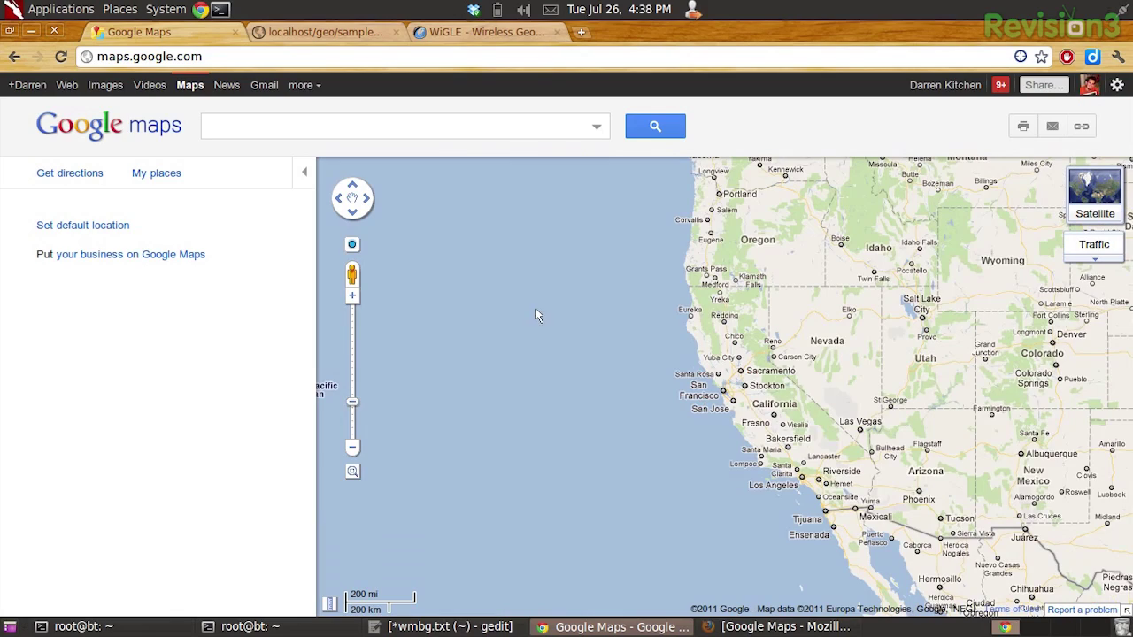
{"action": "left_click_drag", "start_coordinate": [765, 322], "coordinate": [358, 333]}
{"action": "left_click_drag", "start_coordinate": [639, 333], "coordinate": [783, 314]}
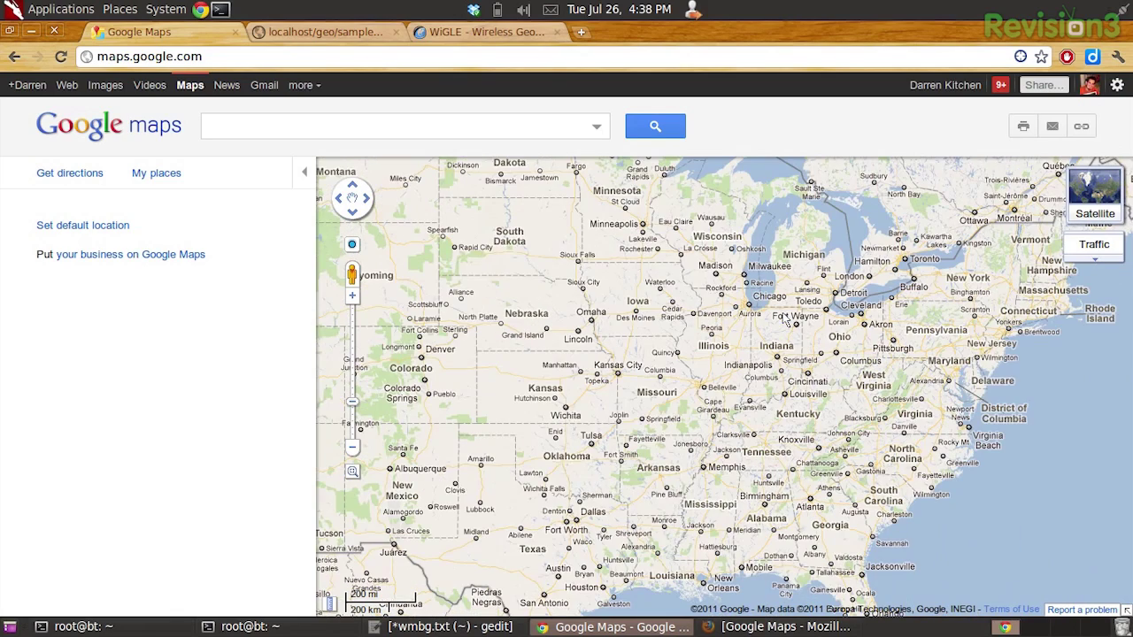
{"action": "left_click", "coordinate": [352, 247]}
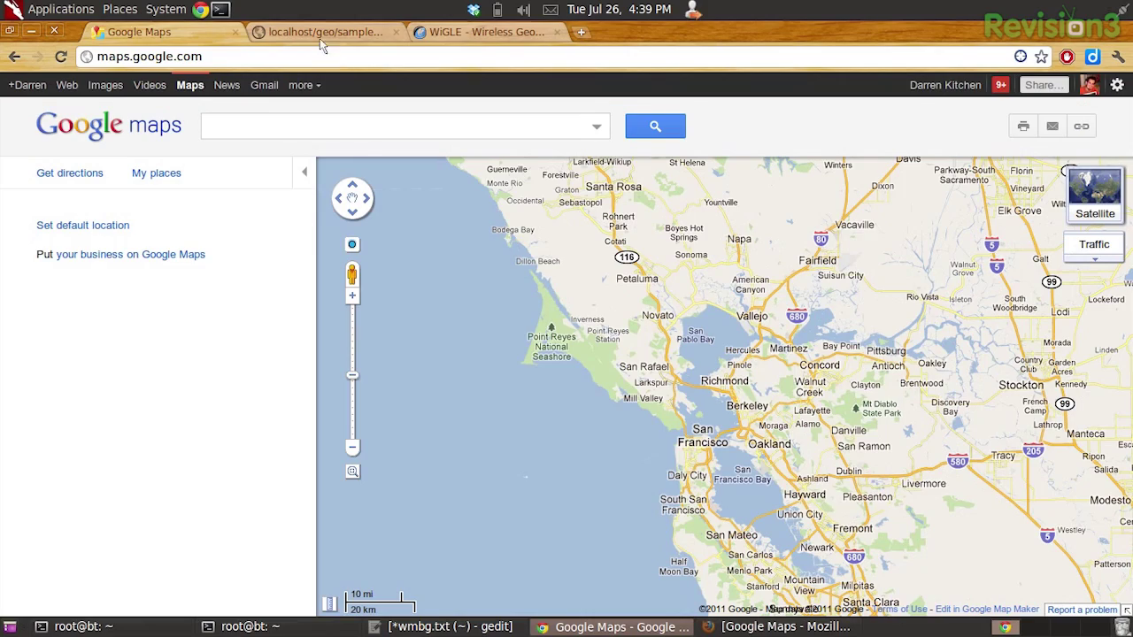
- Clear the location permission of localhost/geo/sample_with_map.html, reload the page and allow it to track the physical location
{"action": "left_click", "coordinate": [317, 34]}
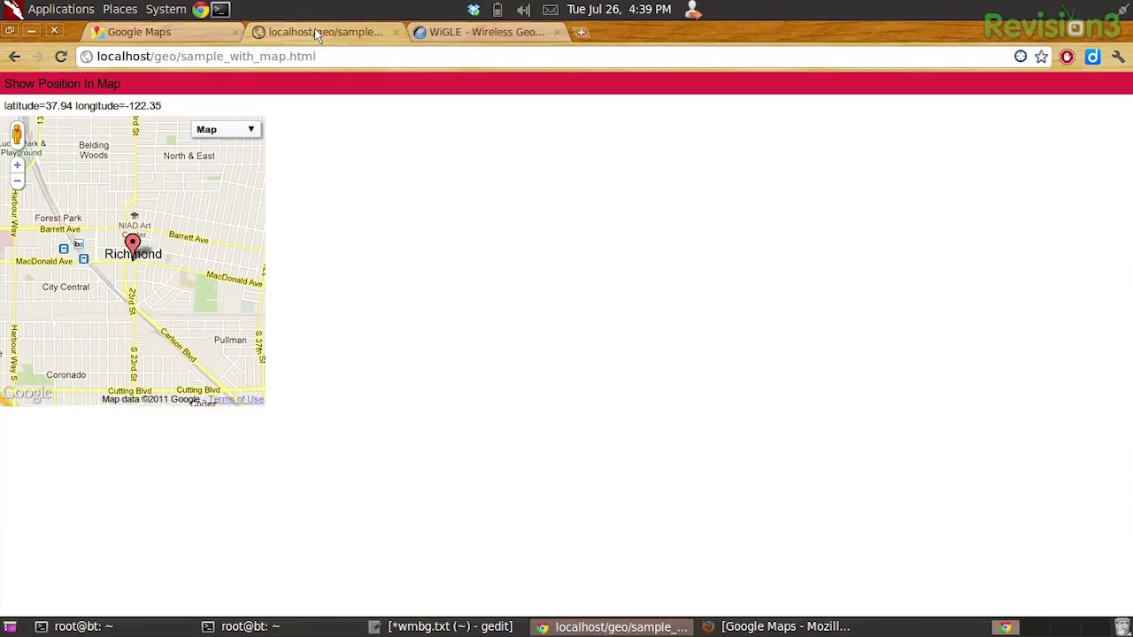
{"action": "left_click", "coordinate": [1022, 57]}
{"action": "left_click", "coordinate": [944, 149]}
{"action": "key", "text": "F5"}
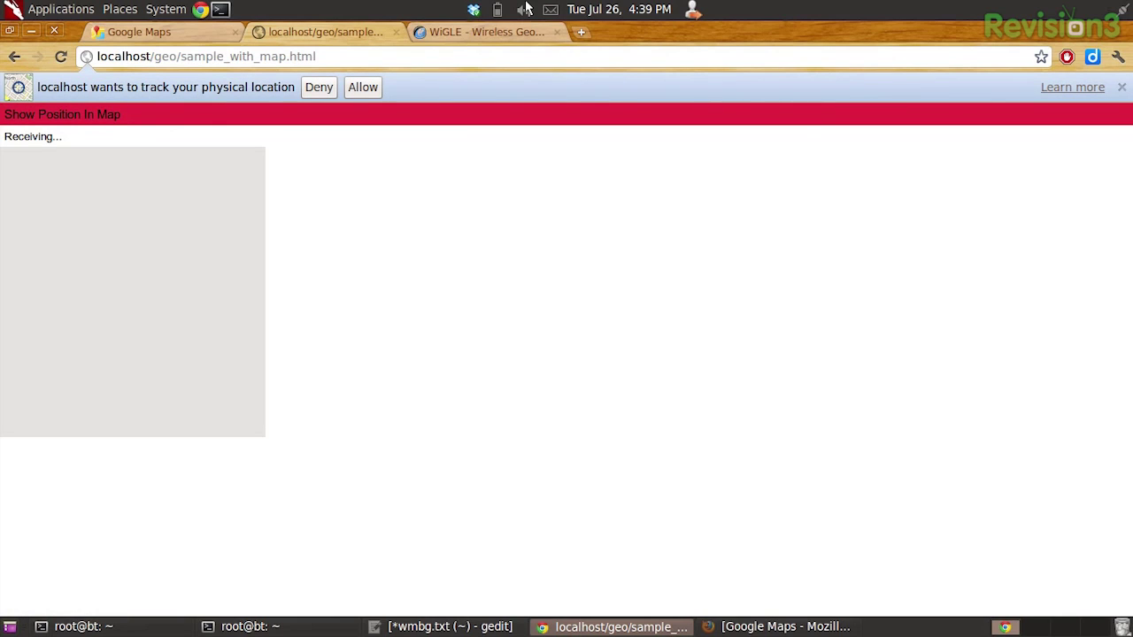
{"action": "left_click", "coordinate": [370, 94]}
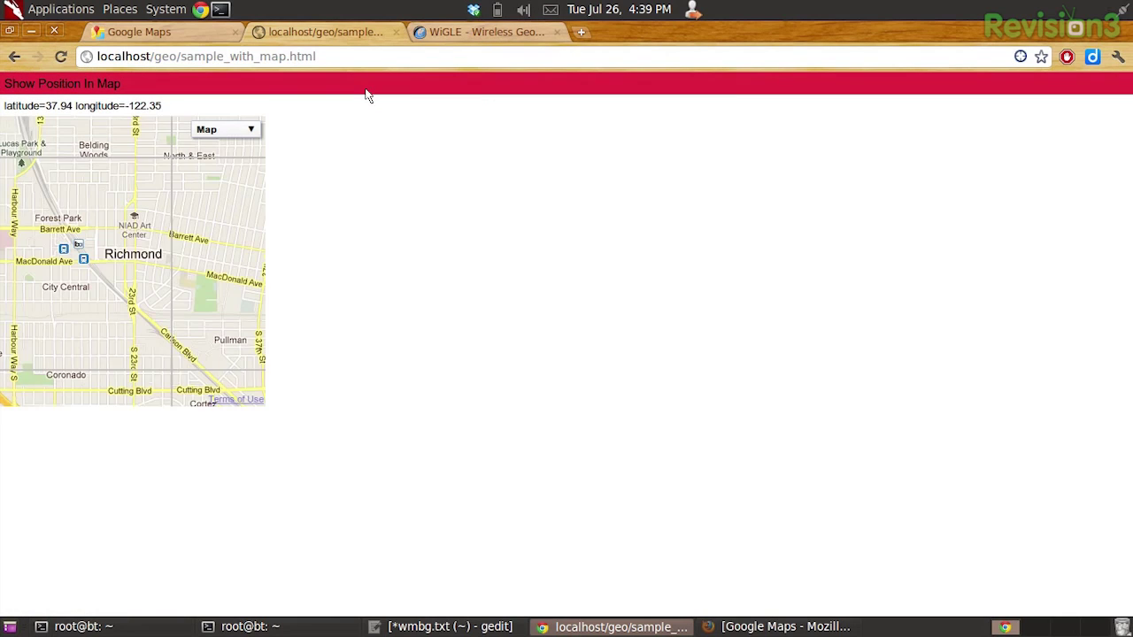